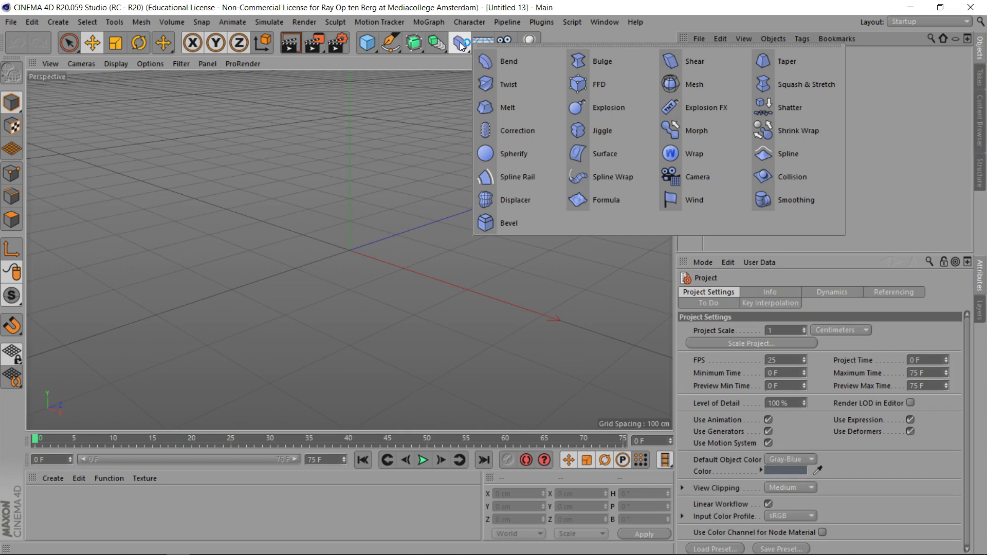
# - Add a Cube and a Bend deformer to the scene
pyautogui.click(459, 43)
pyautogui.click(367, 43)
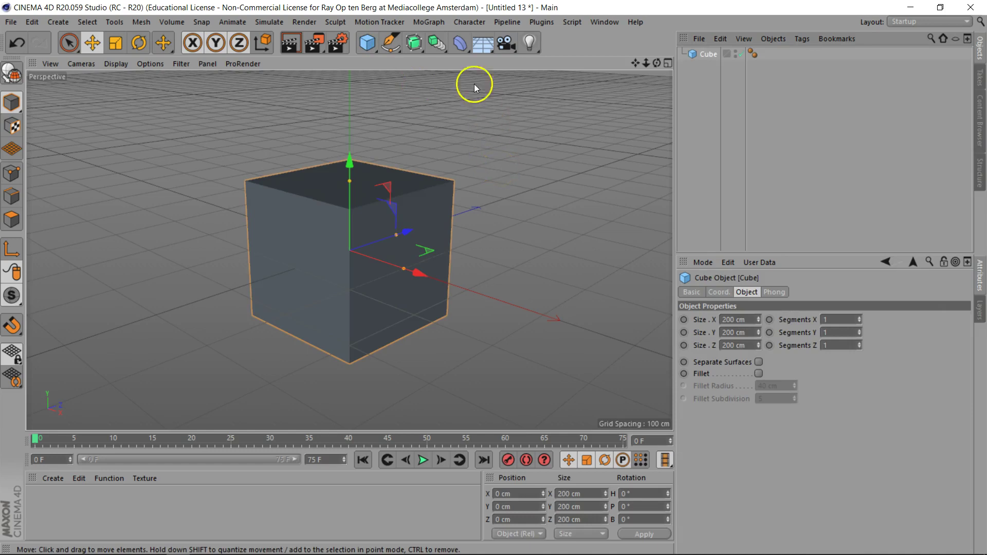
pyautogui.click(459, 45)
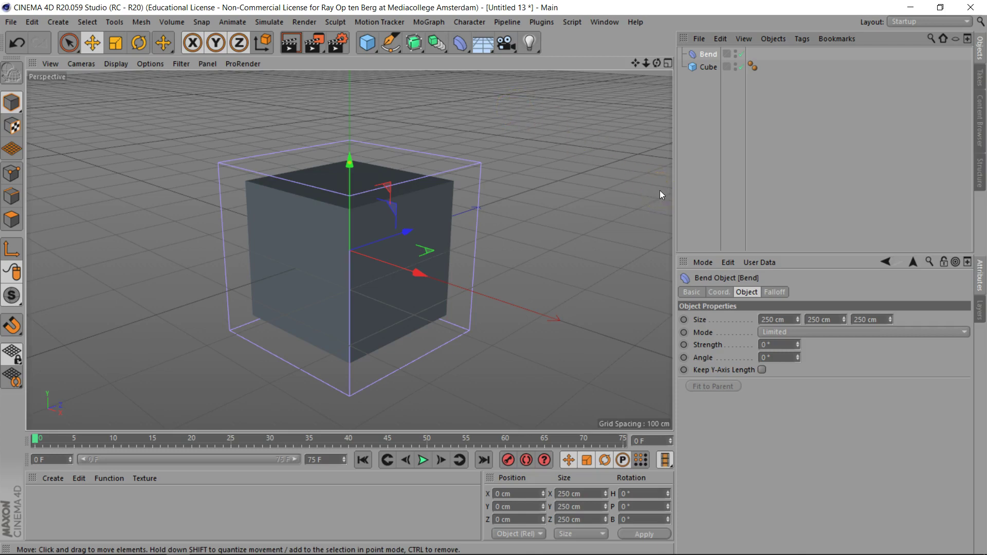
pyautogui.click(749, 150)
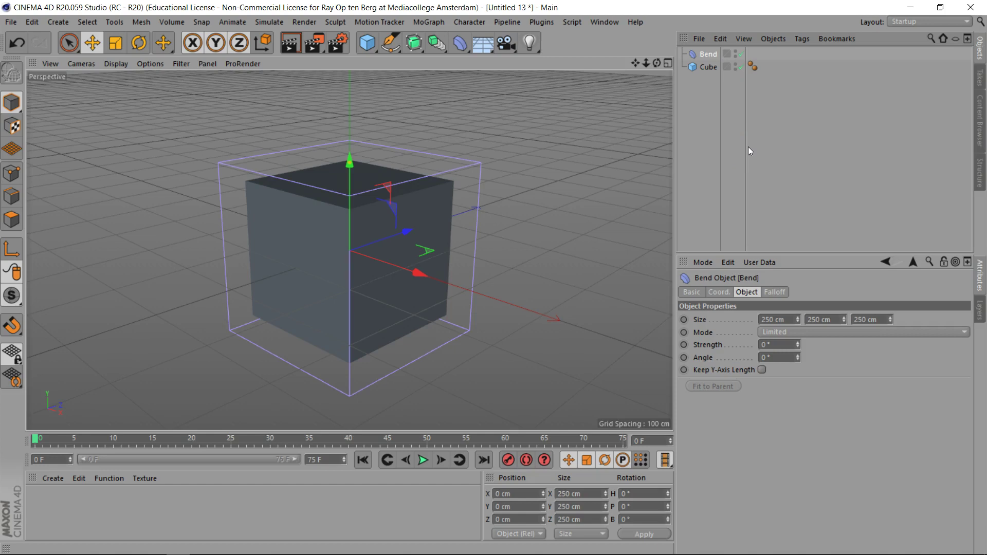
# - Make the Bend deformer a child of the Cube and set its strength to 79°
pyautogui.click(707, 53)
pyautogui.moveTo(707, 54); pyautogui.dragTo(710, 67)
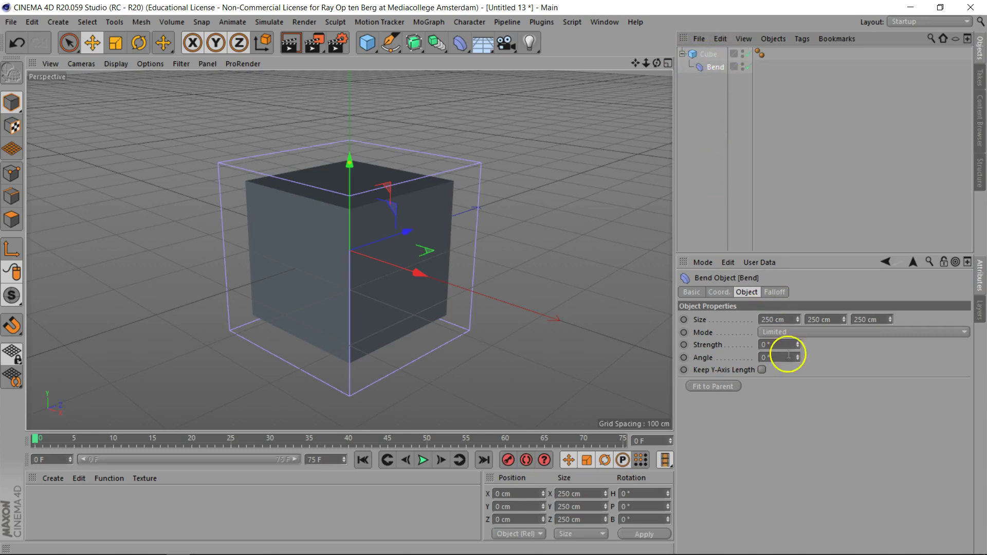
pyautogui.moveTo(798, 343); pyautogui.dragTo(798, 343)
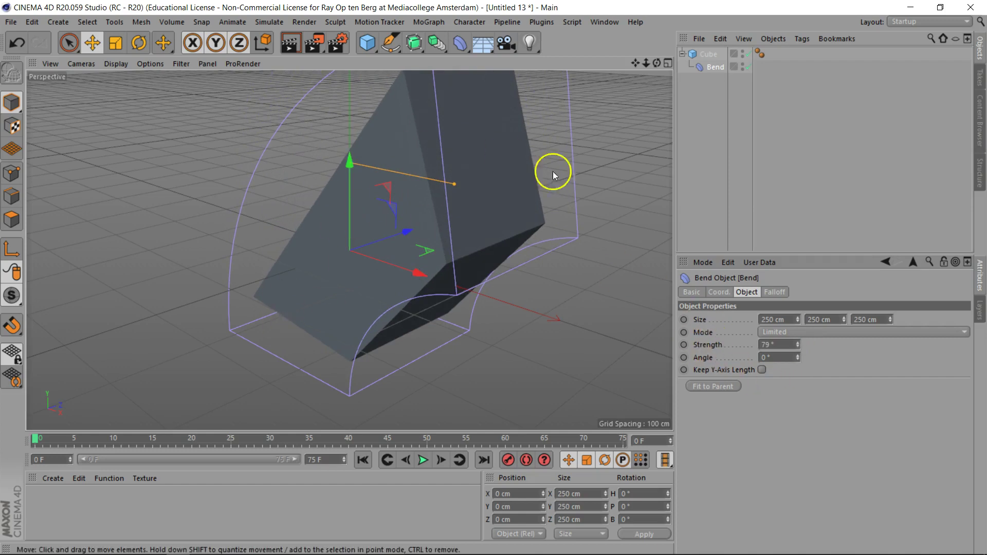
pyautogui.moveTo(657, 63); pyautogui.dragTo(494, 277)
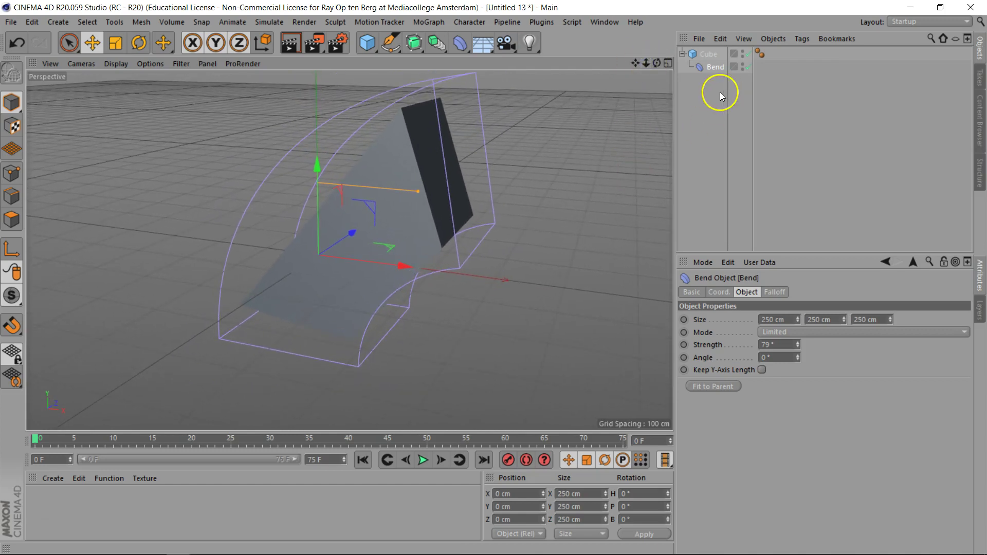
# - Set the Cube's X, Y and Z segments to 20 each
pyautogui.click(711, 54)
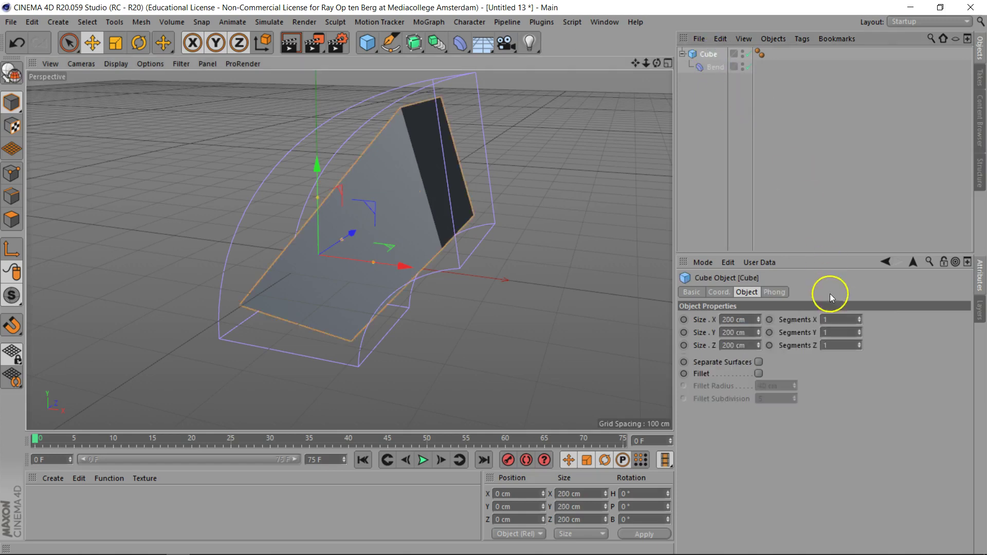
pyautogui.click(838, 319)
pyautogui.doubleClick(838, 320)
pyautogui.write('20')
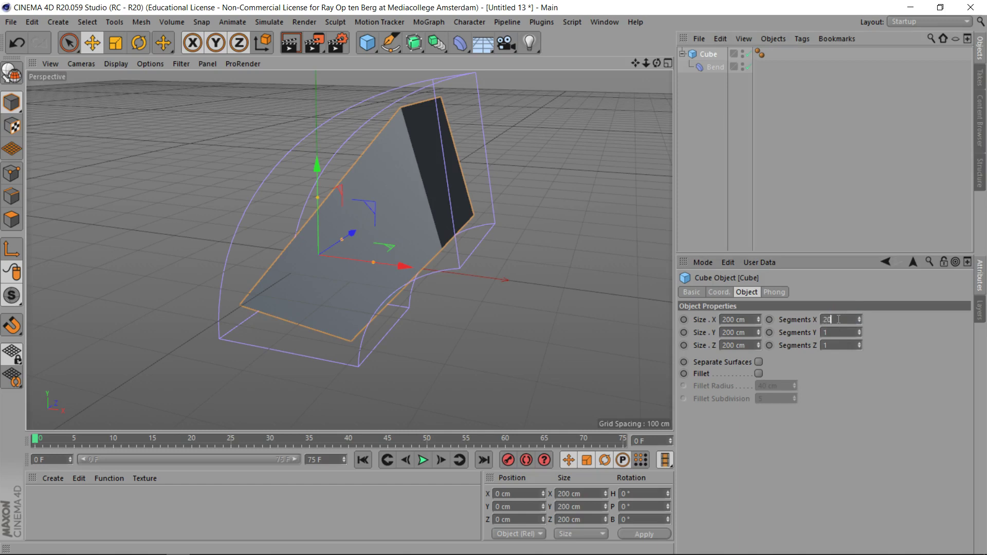
pyautogui.press('Tab')
pyautogui.write('20')
pyautogui.press('Tab')
pyautogui.write('20')
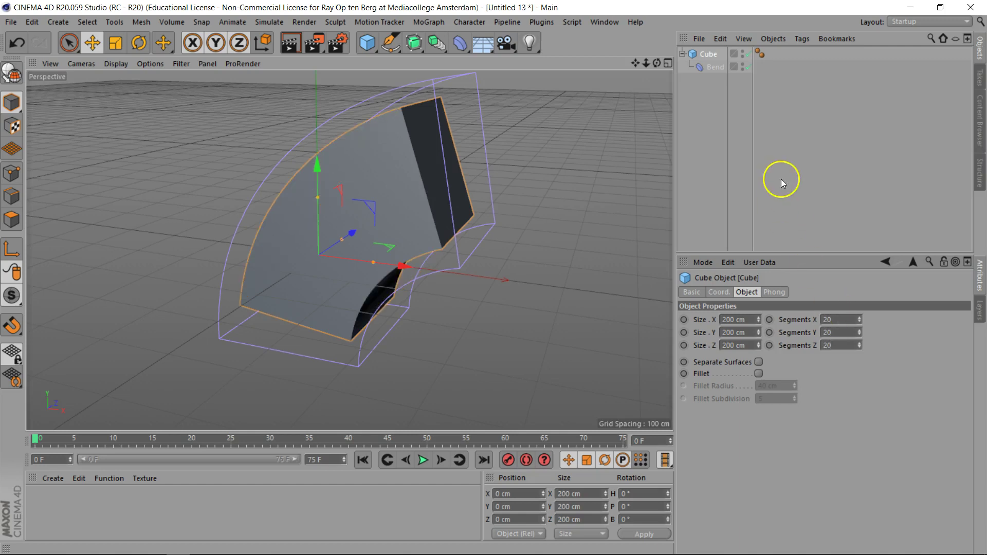
pyautogui.moveTo(656, 63); pyautogui.dragTo(504, 270)
# - Fit the Bend deformer to its parent and enlarge its size to 202 cm on all three axes
pyautogui.click(712, 66)
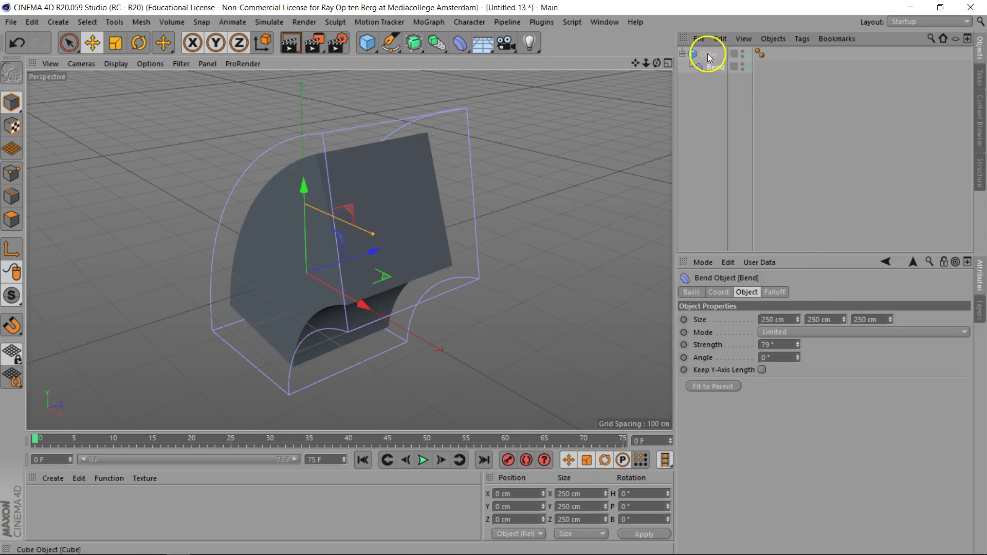
pyautogui.click(716, 386)
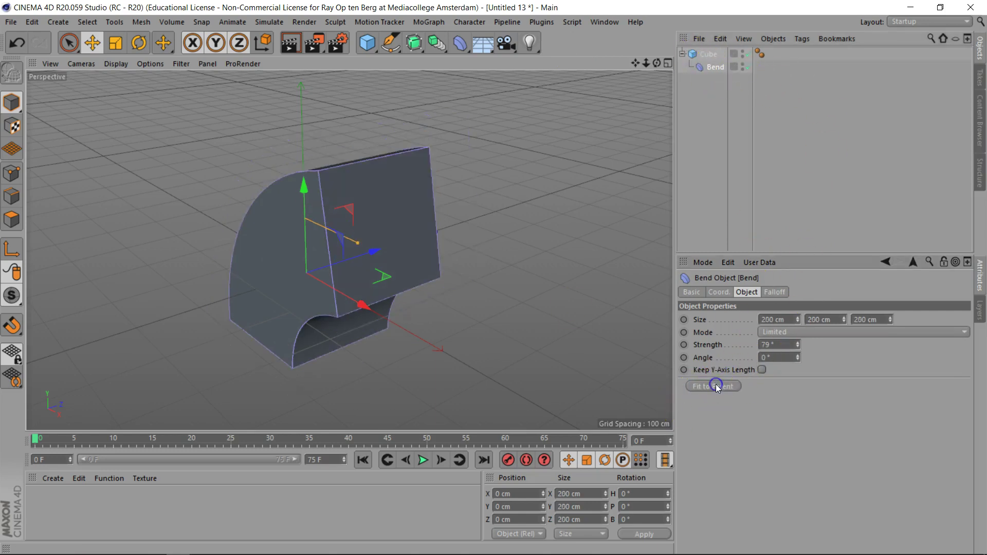
pyautogui.click(802, 334)
pyautogui.moveTo(798, 319); pyautogui.dragTo(874, 322)
pyautogui.click(889, 319)
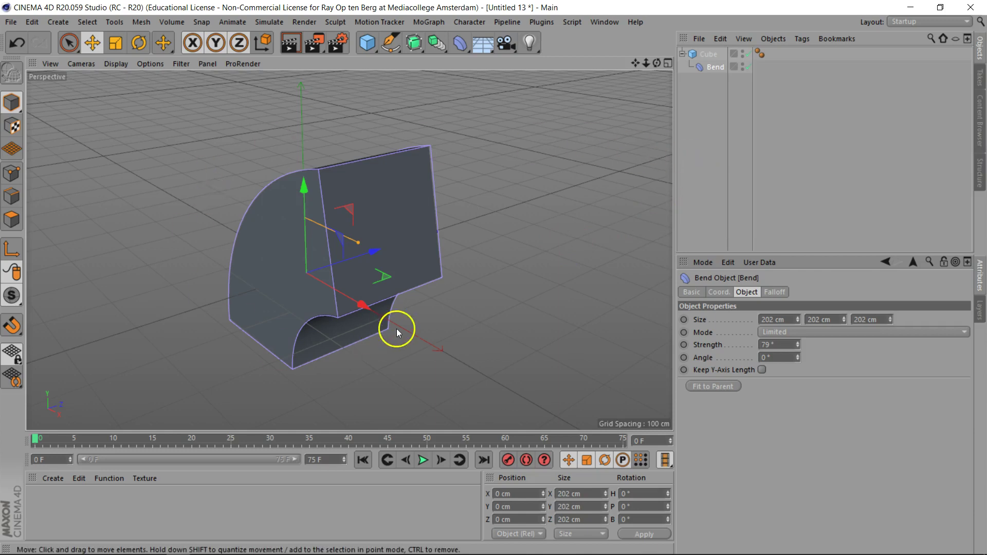
# - Hide the Bend deformer's cage in the viewport
pyautogui.click(744, 65)
pyautogui.click(743, 64)
pyautogui.moveTo(657, 63)
pyautogui.mouseDown()
pyautogui.moveTo(494, 280)
pyautogui.moveTo(630, 69)
pyautogui.moveTo(494, 278)
pyautogui.moveTo(655, 66)
pyautogui.moveTo(494, 280)
pyautogui.moveTo(635, 63)
pyautogui.mouseUp()
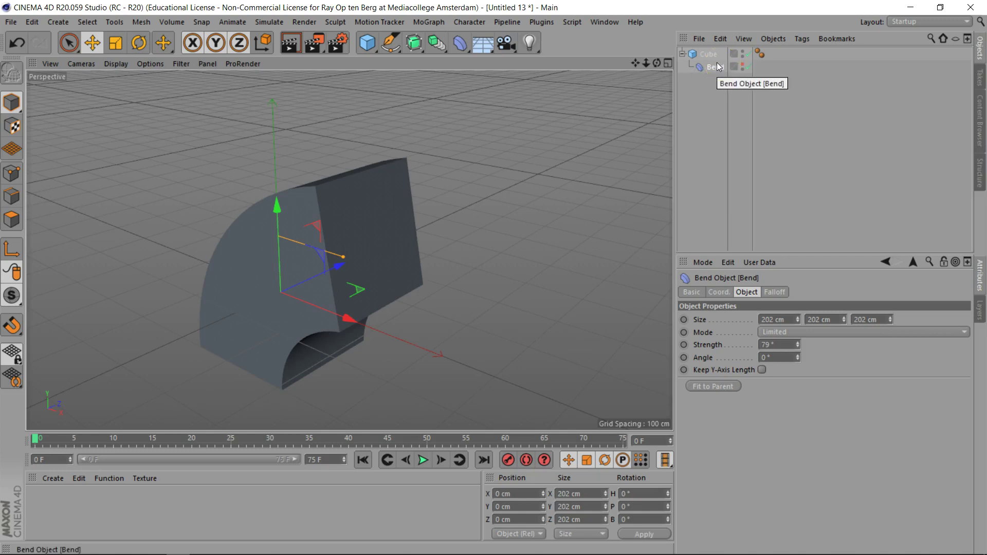
# - Duplicate the Cube together with its Bend and move the copy along Z to about 487 cm
pyautogui.keyDown('ctrl'); pyautogui.moveTo(711, 59); pyautogui.dragTo(712, 91); pyautogui.keyUp('ctrl')
pyautogui.moveTo(343, 266); pyautogui.dragTo(494, 222)
pyautogui.moveTo(658, 63)
pyautogui.mouseDown()
pyautogui.moveTo(670, 55)
pyautogui.moveTo(493, 275)
pyautogui.moveTo(346, 248)
pyautogui.moveTo(658, 63)
pyautogui.mouseUp()
pyautogui.keyDown('alt'); pyautogui.moveTo(491, 278); pyautogui.dragTo(742, 102); pyautogui.keyUp('alt')
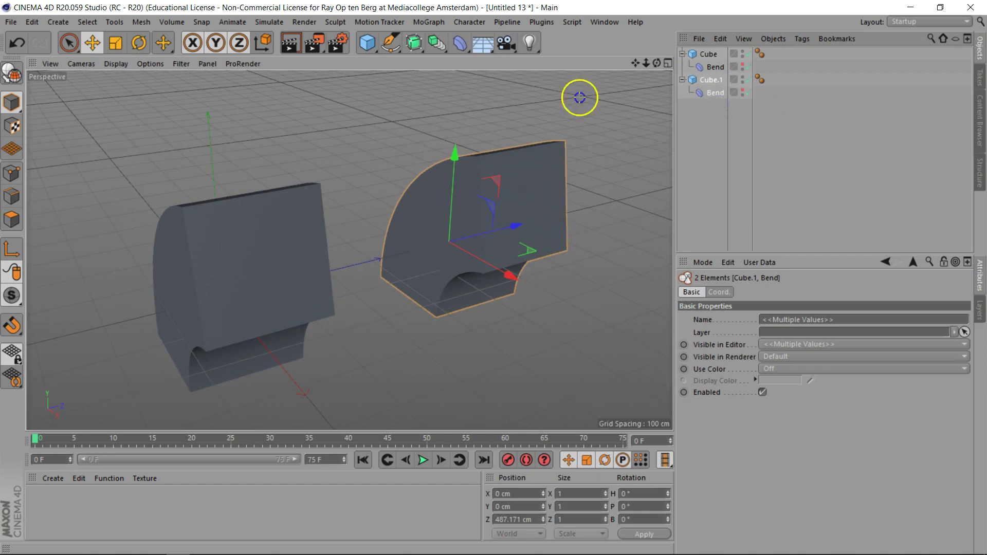
pyautogui.click(579, 97)
# - Take the copied Bend out of Cube.1, group both objects in a Null, and expand the group
pyautogui.moveTo(716, 94); pyautogui.dragTo(715, 107)
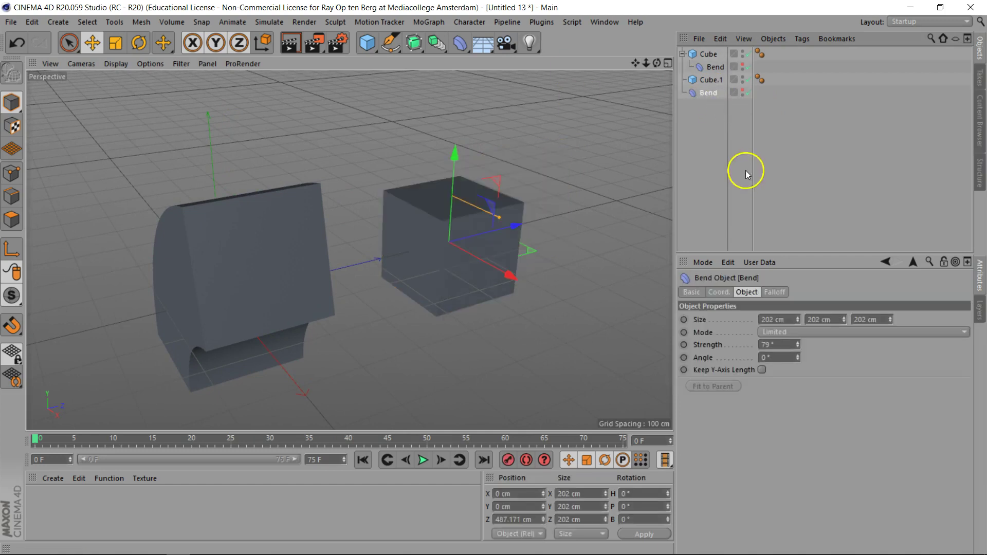
pyautogui.keyDown('ctrl'); pyautogui.click(710, 81); pyautogui.keyUp('ctrl')
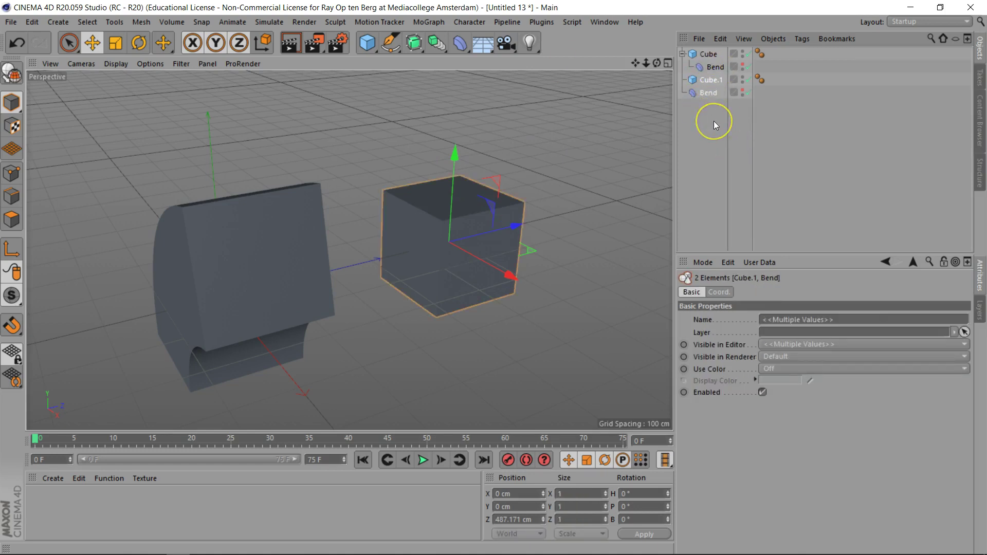
pyautogui.hotkey('alt', 'g')
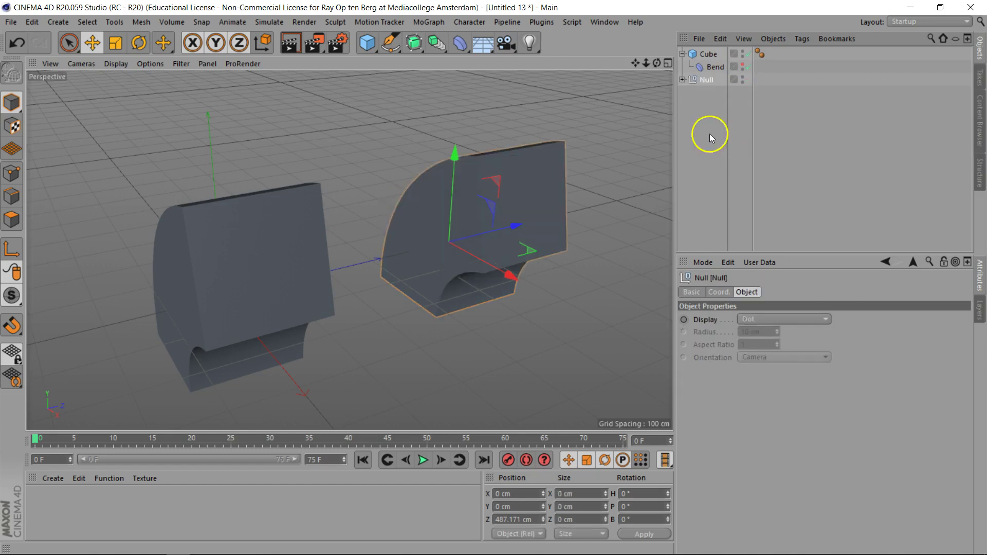
pyautogui.click(683, 80)
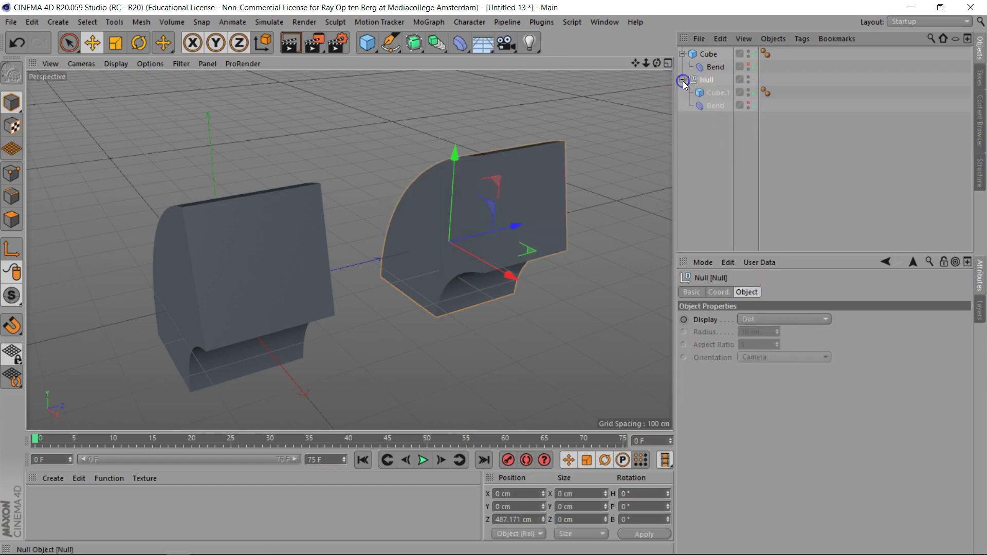
# - Inspect the Fit to Parent option of the Bend inside the Null, and delete the whole Null group
pyautogui.click(713, 106)
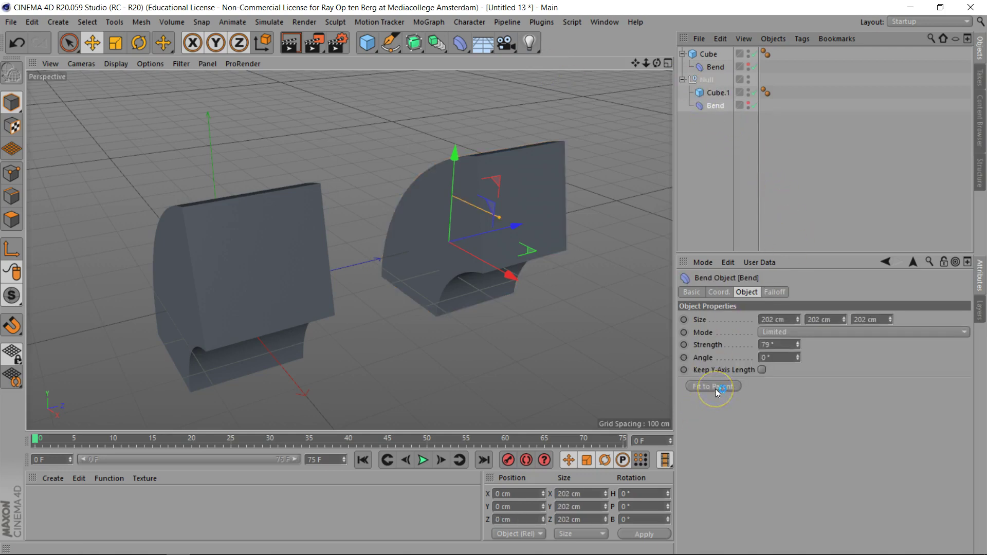
pyautogui.click(785, 397)
pyautogui.click(723, 105)
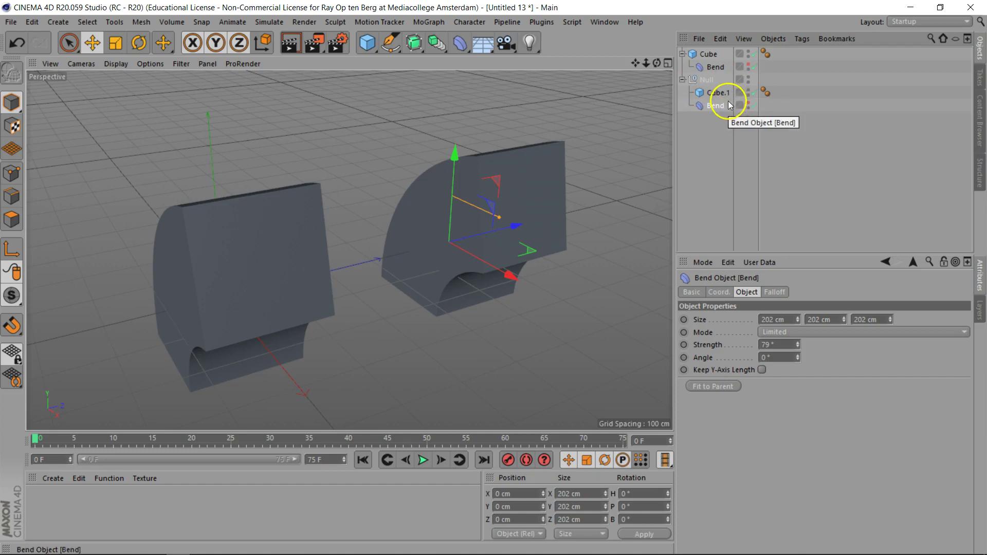
pyautogui.click(705, 81)
pyautogui.press('Delete')
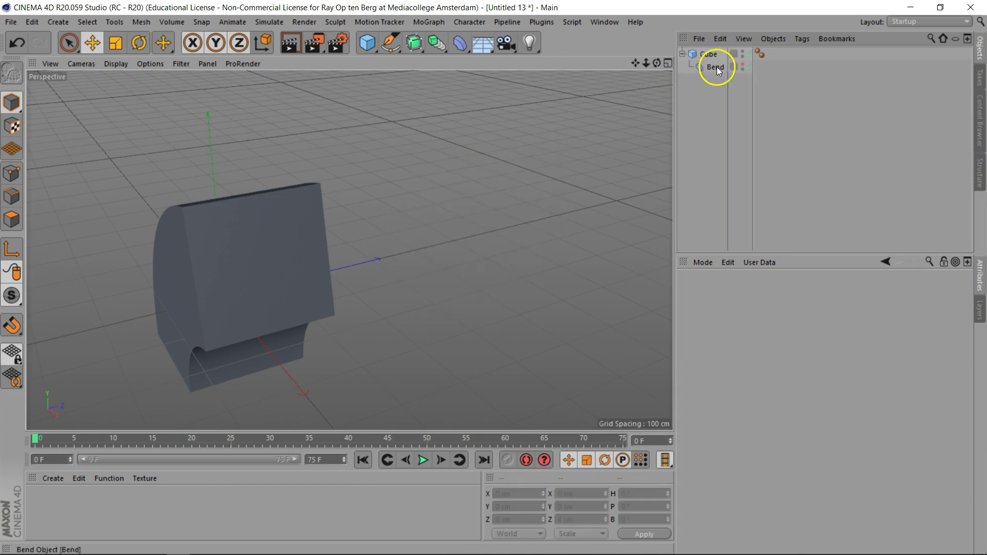
# - Show the remaining Bend deformer's cage in the viewport and frame the whole object
pyautogui.click(716, 66)
pyautogui.click(745, 66)
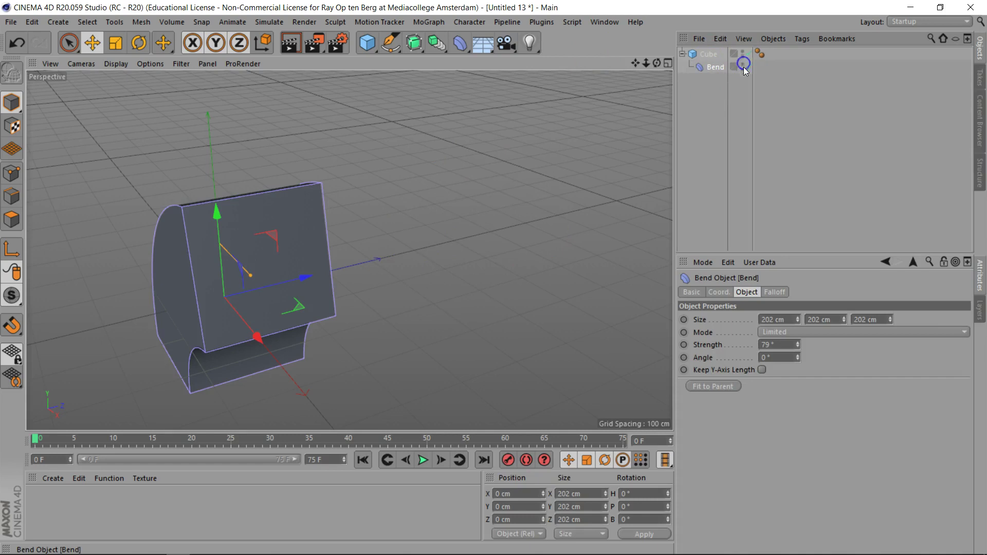
pyautogui.moveTo(657, 63); pyautogui.dragTo(617, 82)
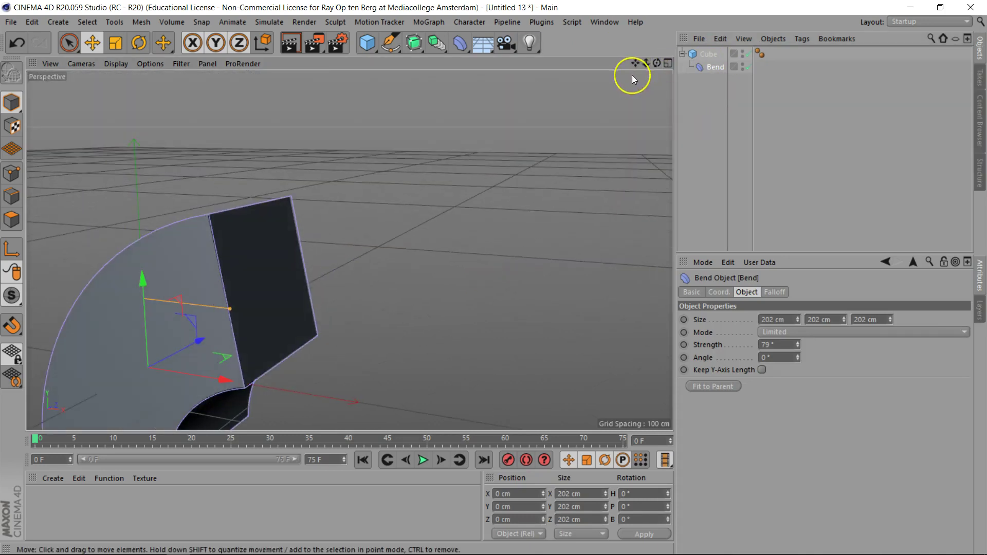
pyautogui.press('h')
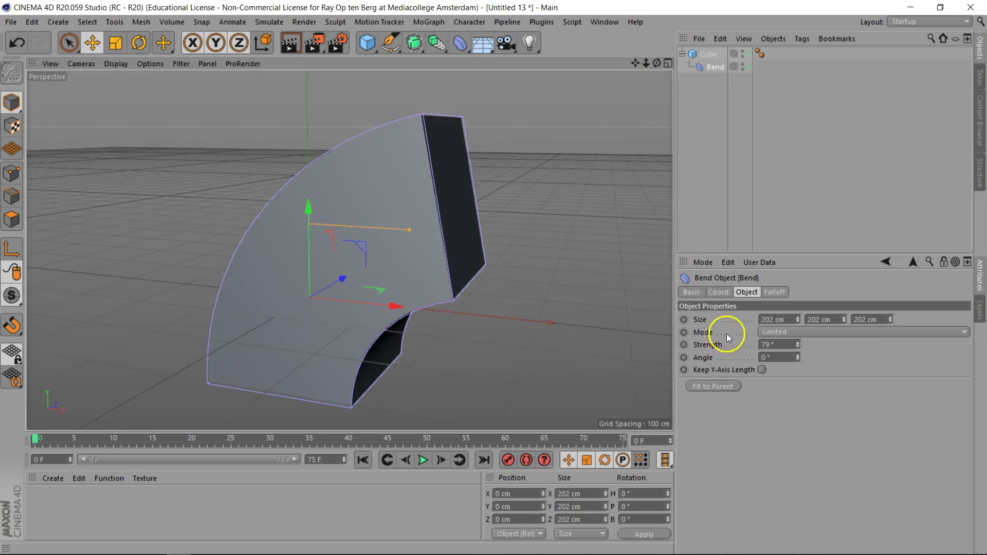
# - Set the Bend deformer's strength to 0°
pyautogui.click(784, 345)
pyautogui.click(699, 344)
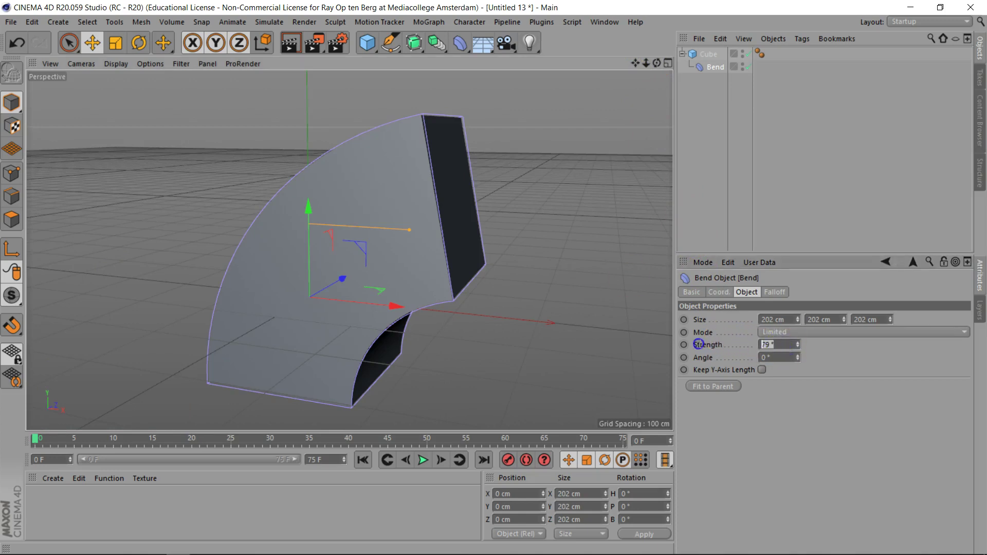
pyautogui.write('0')
pyautogui.press('Return')
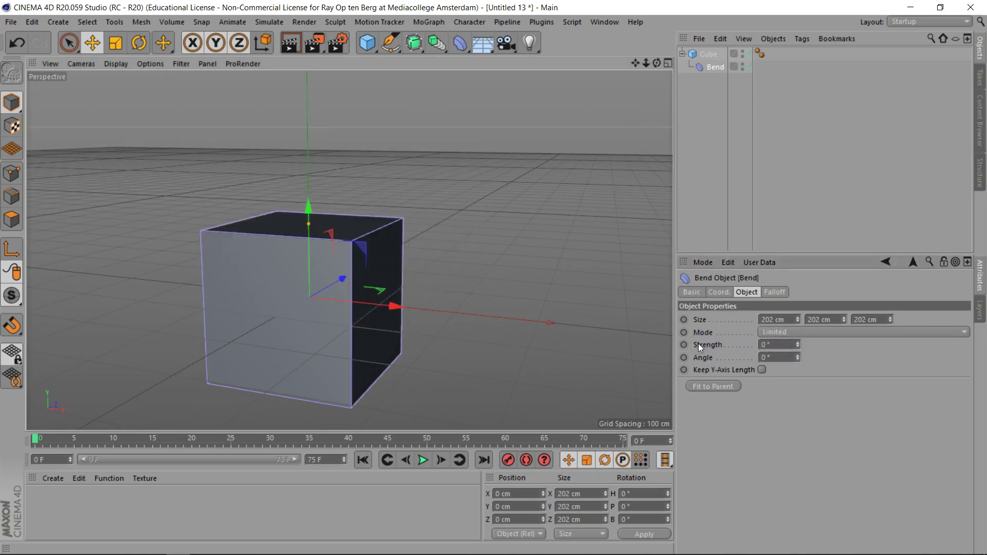
# - Reduce the Bend deformer's Y size to 44 cm and set its strength to 90°
pyautogui.moveTo(843, 321); pyautogui.dragTo(843, 321)
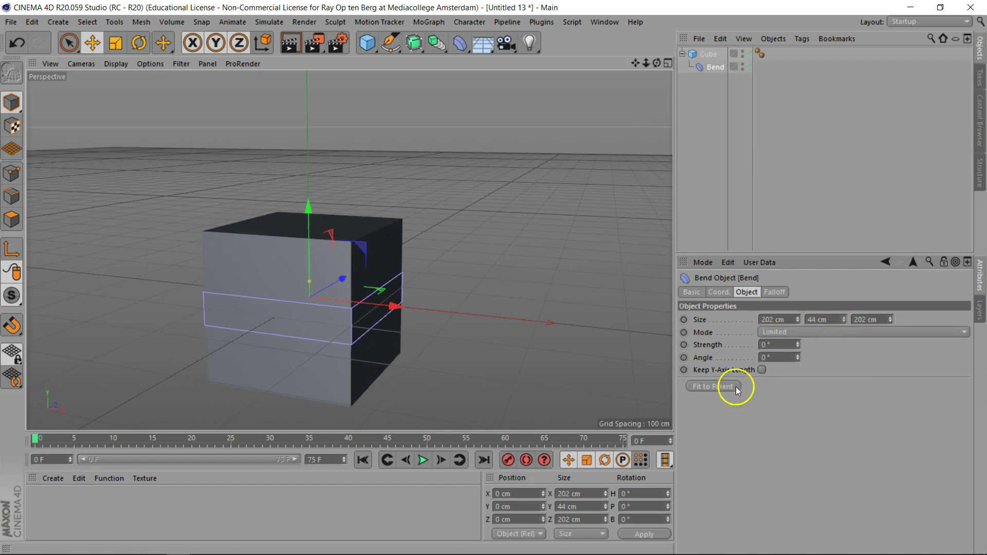
pyautogui.moveTo(796, 345); pyautogui.dragTo(797, 344)
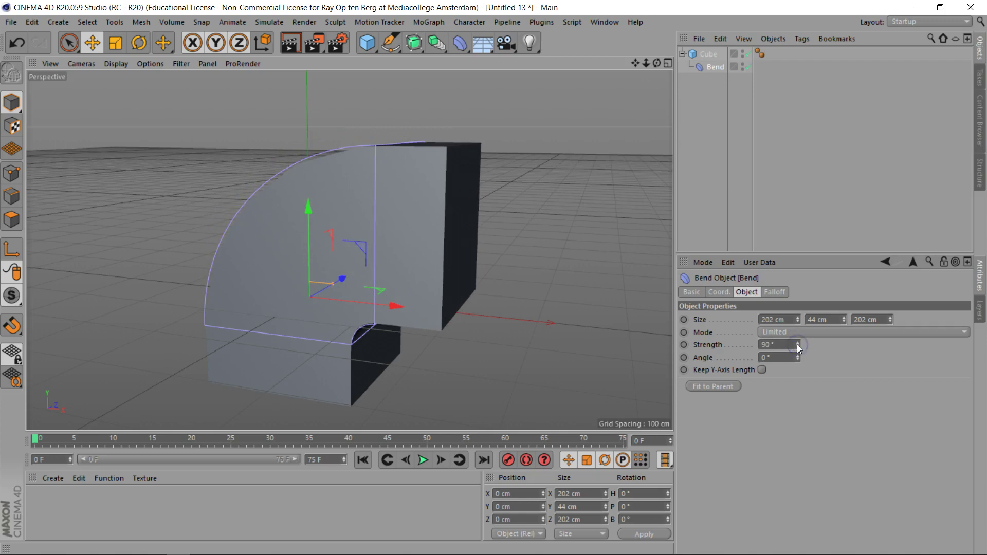
pyautogui.moveTo(656, 62); pyautogui.dragTo(493, 278)
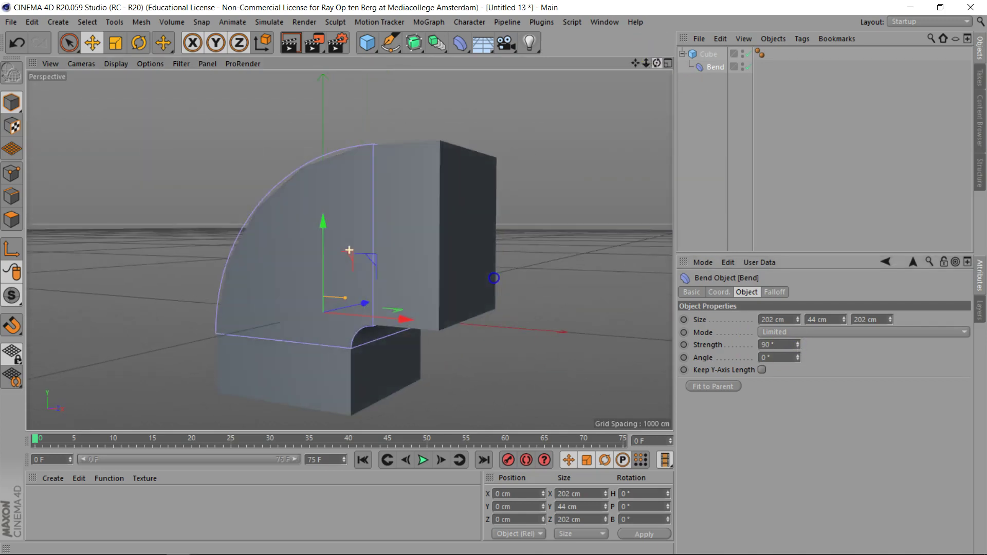
# - Increase the Cube's X, Y and Z segments to 40 each
pyautogui.click(708, 55)
pyautogui.doubleClick(839, 319)
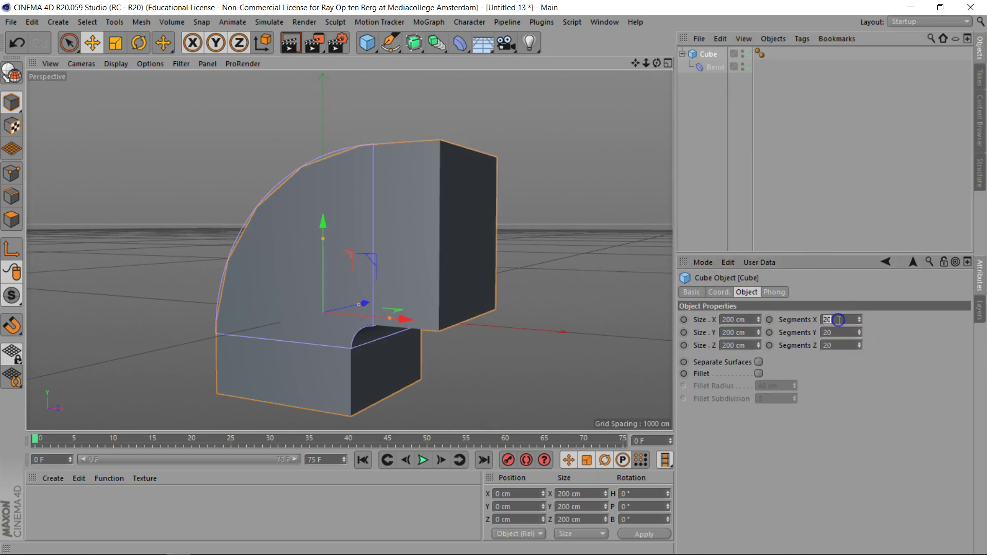
pyautogui.write('40')
pyautogui.press('Tab')
pyautogui.write('40')
pyautogui.press('Tab')
pyautogui.write('40')
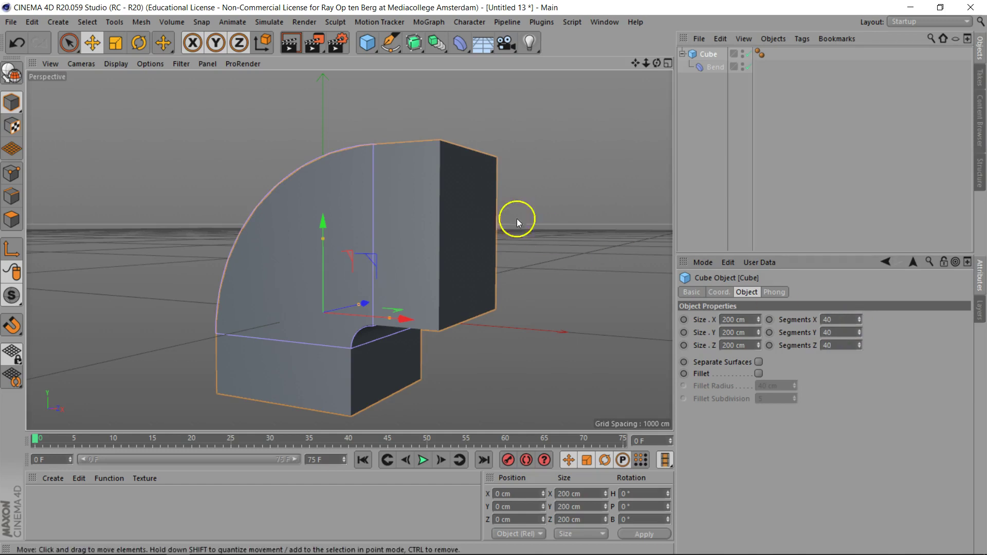
pyautogui.moveTo(657, 63); pyautogui.dragTo(642, 47)
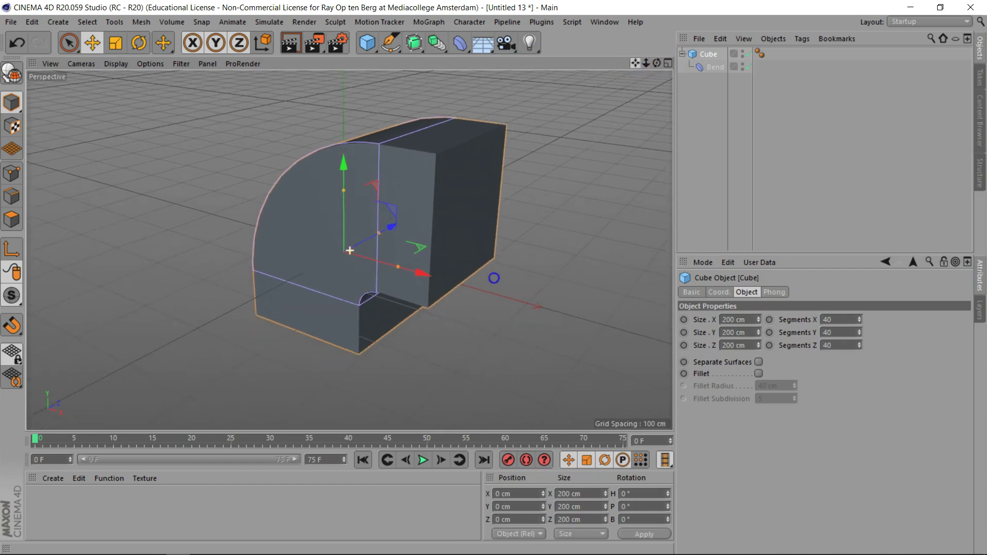
# - Add a Twist deformer under the Cube, above the Bend, and set its angle to 71°
pyautogui.click(704, 111)
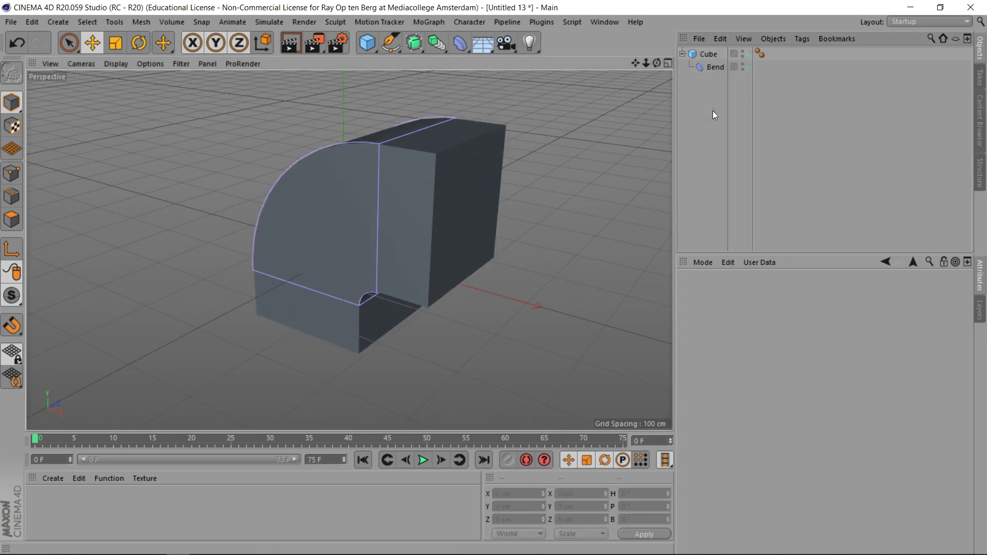
pyautogui.moveTo(459, 45); pyautogui.dragTo(479, 82)
pyautogui.moveTo(723, 65); pyautogui.dragTo(722, 67)
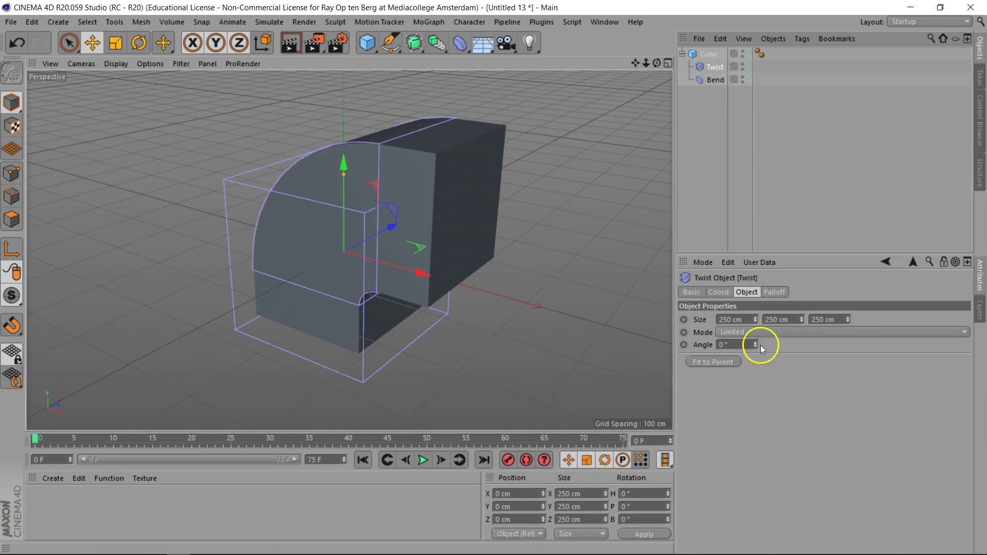
pyautogui.moveTo(755, 345); pyautogui.dragTo(755, 343)
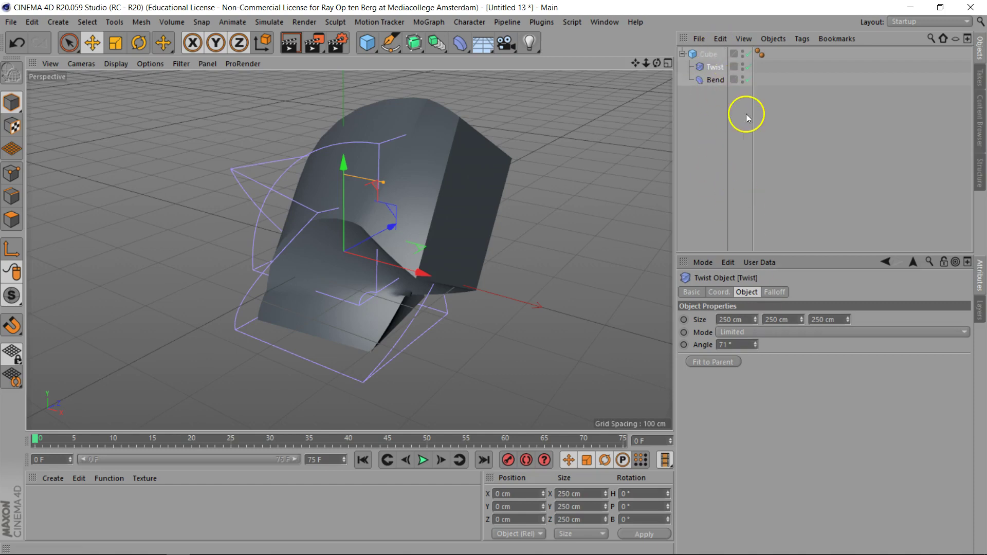
# - Reorder the deformers under the Cube so Bend sits above Twist, and hide both deformer cages in the viewport
pyautogui.moveTo(713, 80); pyautogui.dragTo(718, 66)
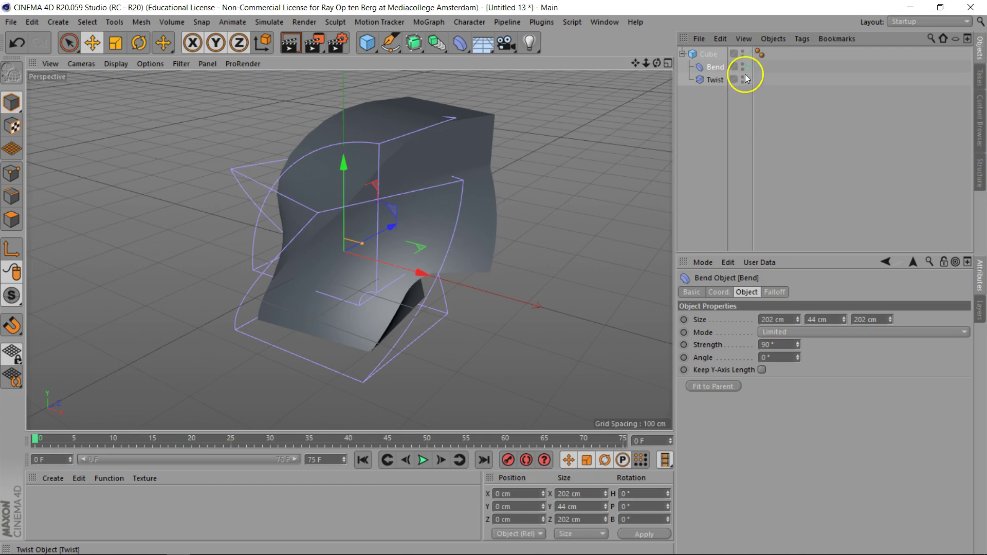
pyautogui.click(742, 77)
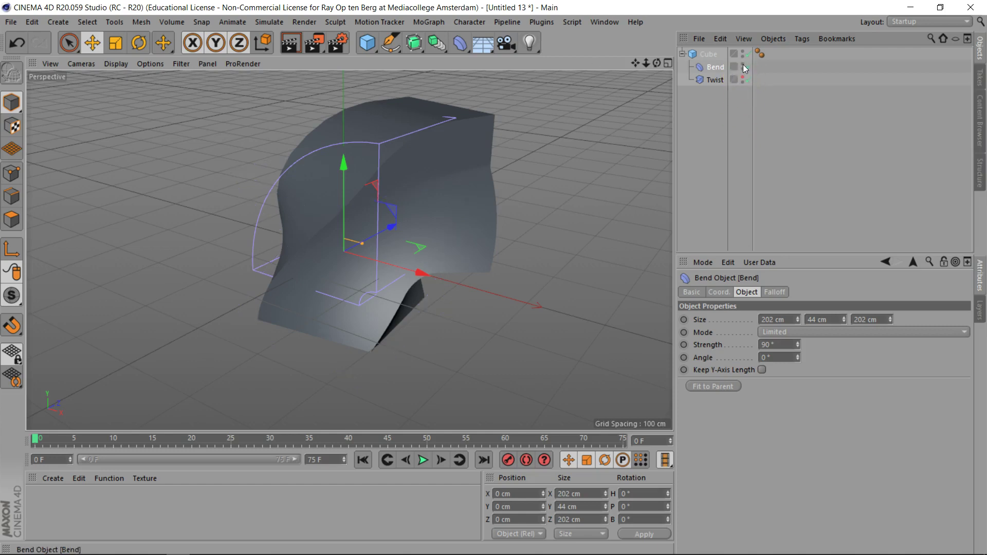
pyautogui.click(743, 64)
pyautogui.moveTo(657, 63); pyautogui.dragTo(493, 278)
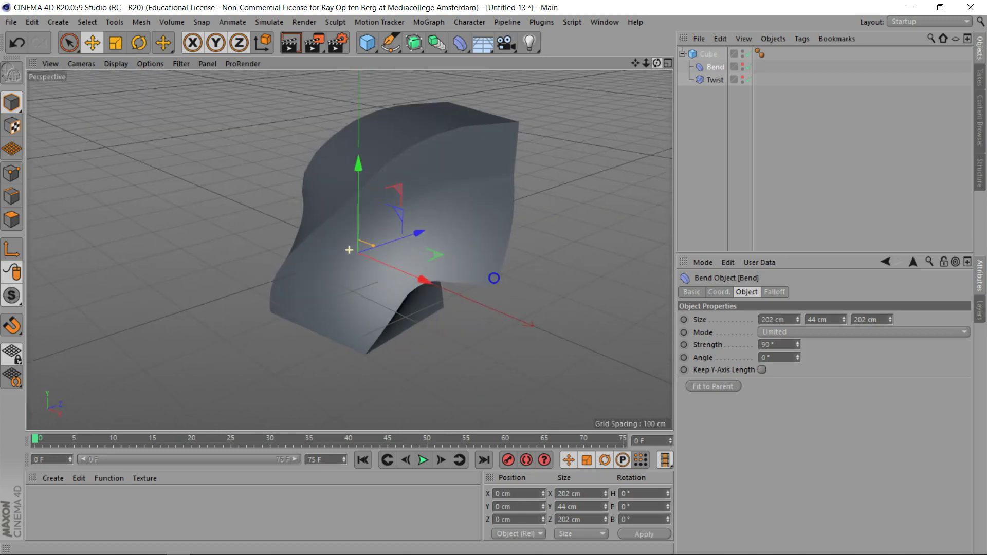
pyautogui.click(717, 116)
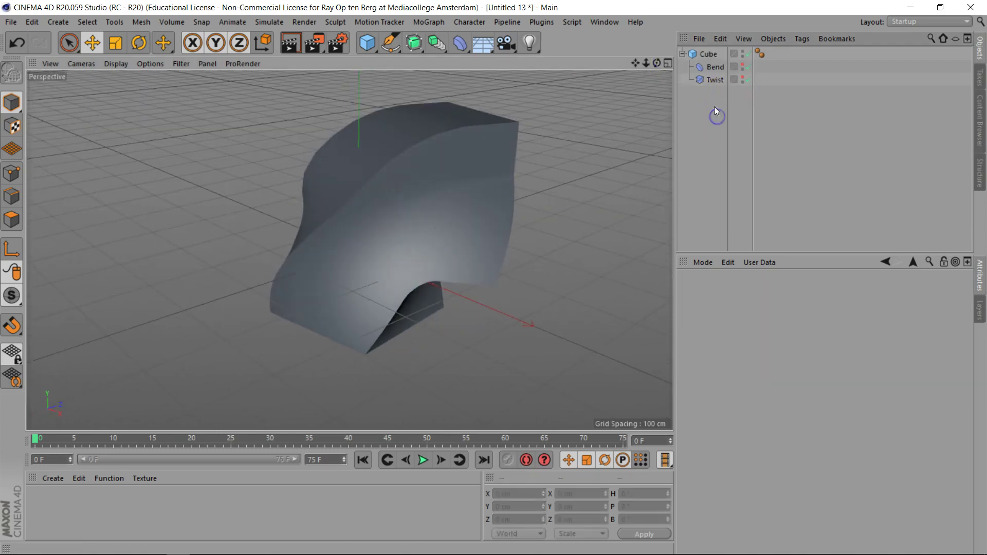
# - Convert the deformed Cube to a polygon object with Current State to Object and delete the original Cube with its deformers
pyautogui.moveTo(711, 67); pyautogui.dragTo(711, 58)
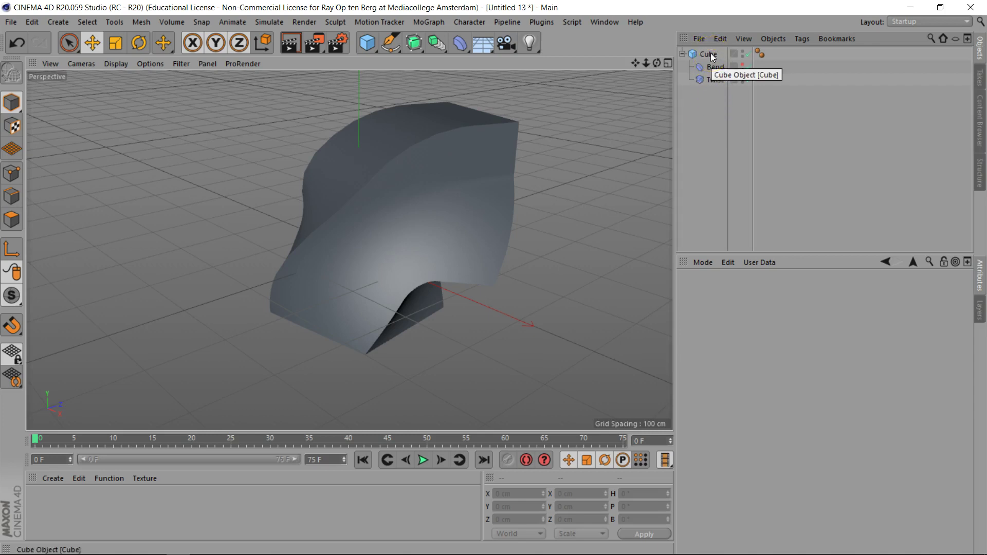
pyautogui.click(712, 57)
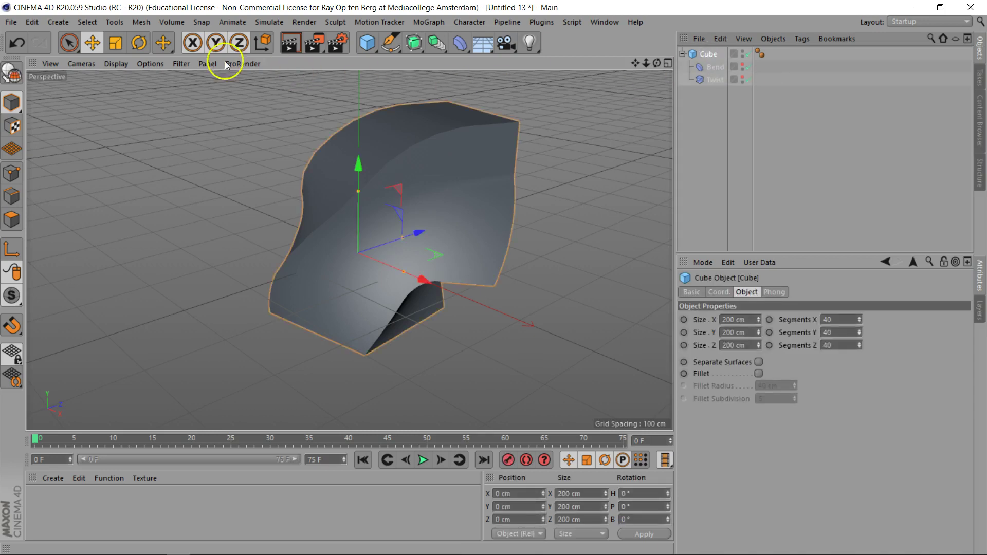
pyautogui.click(146, 22)
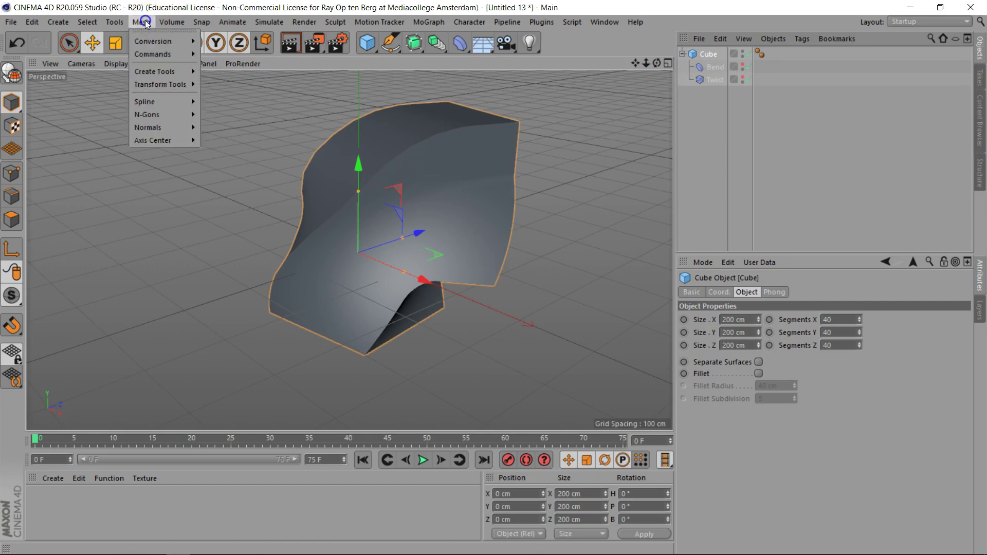
pyautogui.moveTo(151, 41)
pyautogui.click(153, 42)
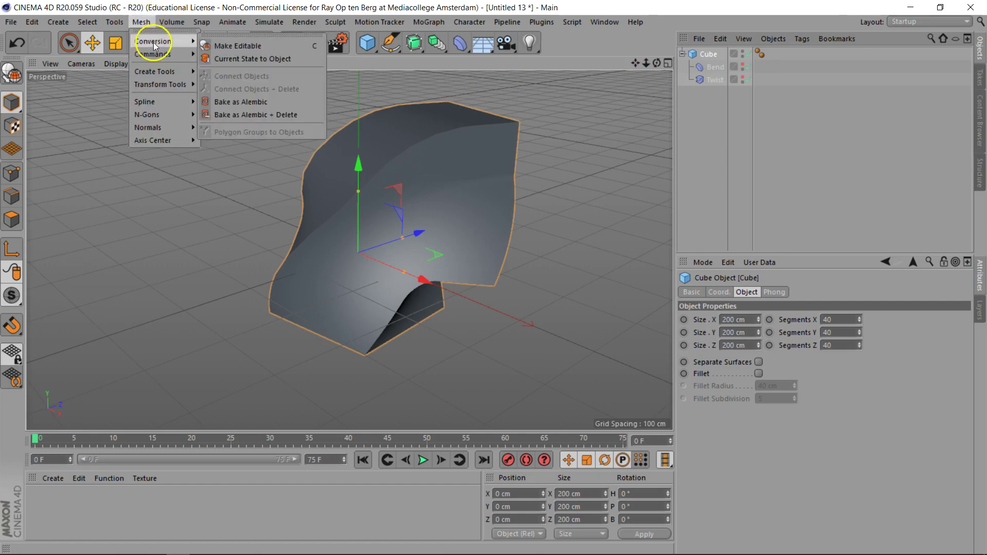
pyautogui.click(263, 60)
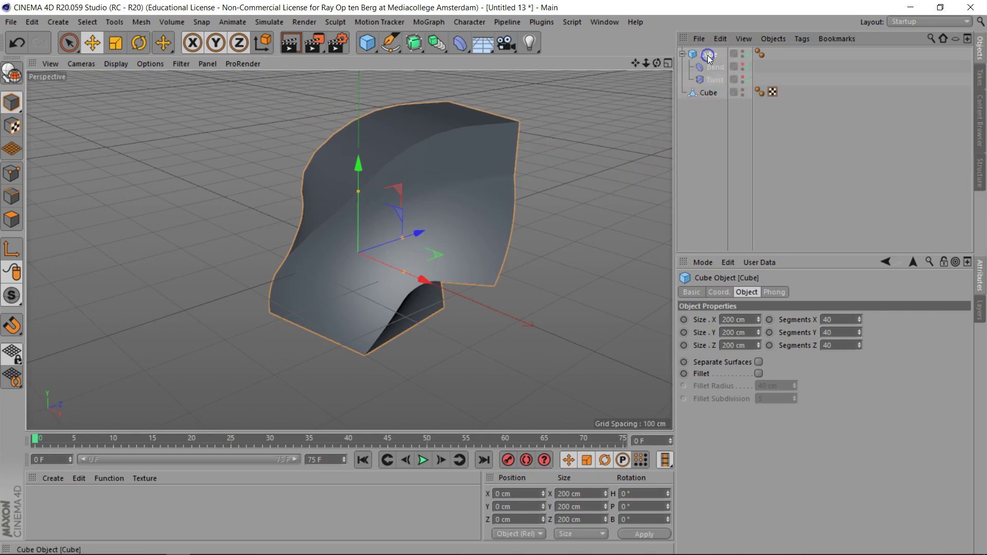
pyautogui.press('Delete')
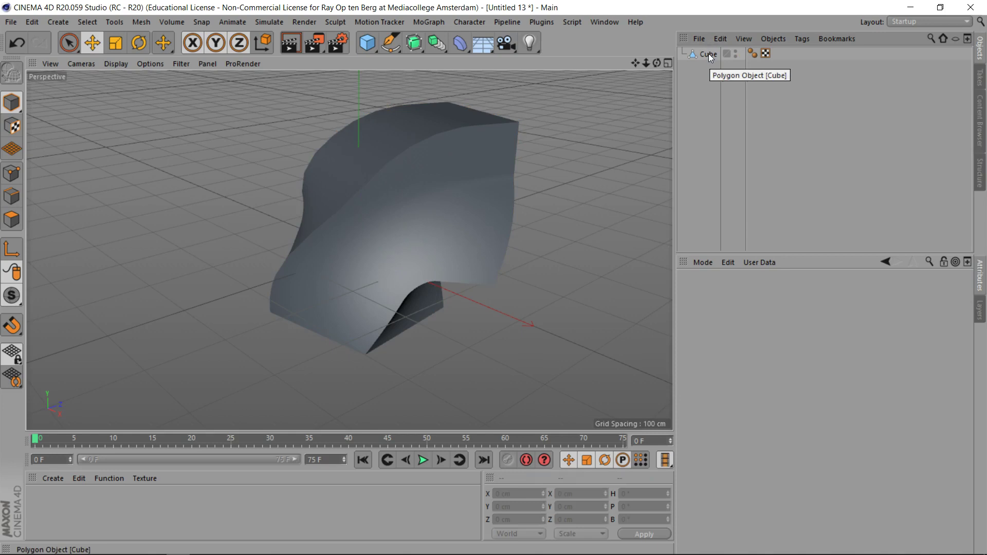
# - Select the polygon Cube and set the viewport display to Gouraud Shading (Lines) to inspect its mesh
pyautogui.click(708, 54)
pyautogui.moveTo(657, 63); pyautogui.dragTo(492, 278)
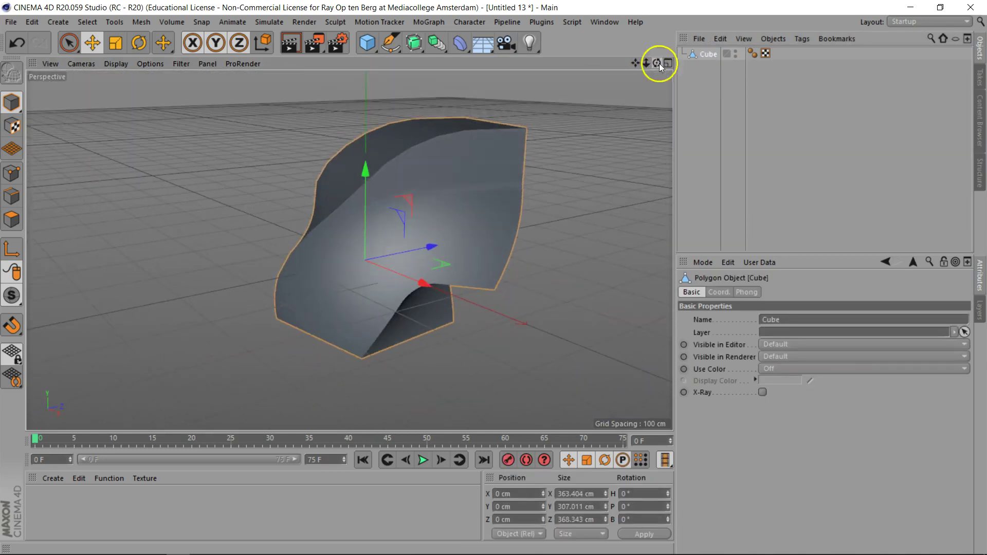
pyautogui.click(116, 64)
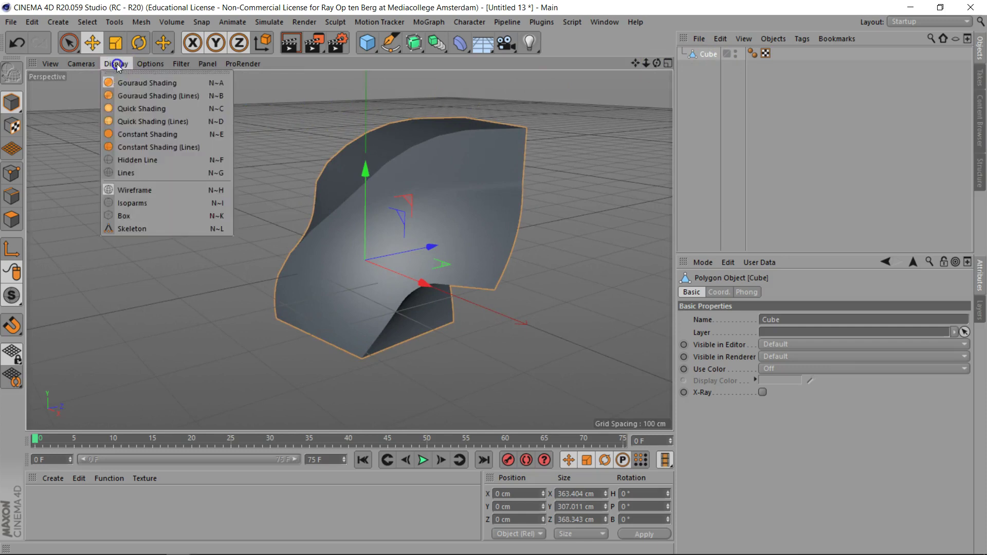
pyautogui.click(124, 97)
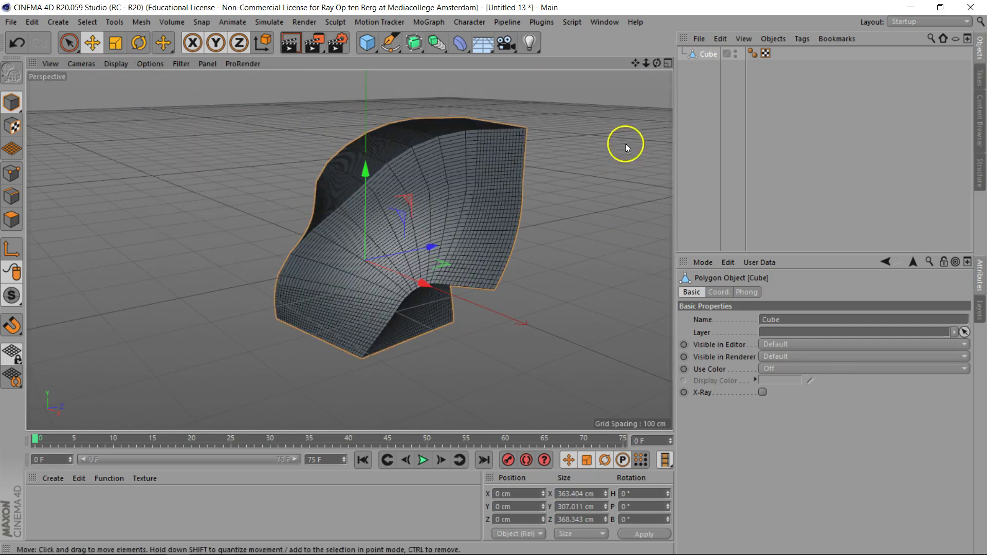
pyautogui.moveTo(656, 63); pyautogui.dragTo(492, 278)
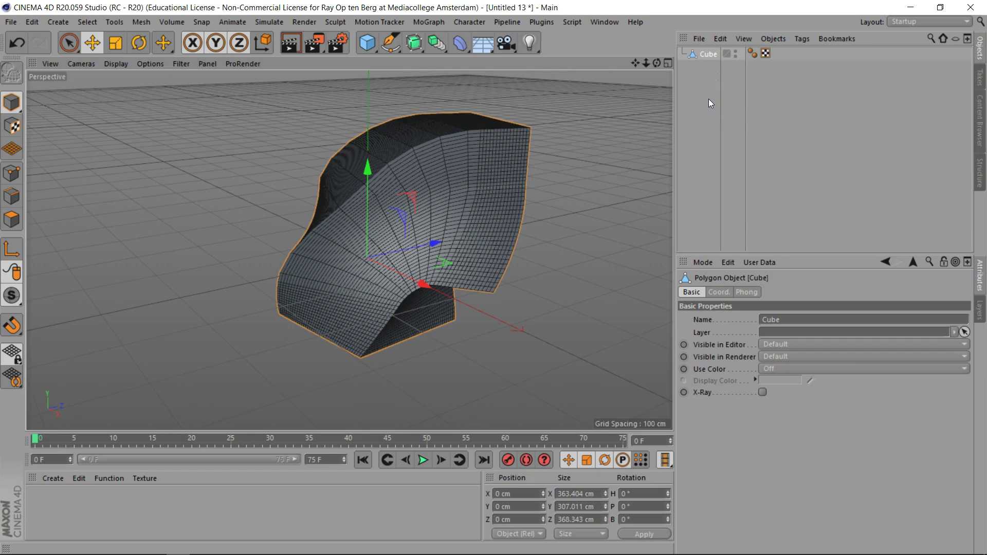
# - Undo the deletion of the original Cube and the Current State to Object conversion
pyautogui.hotkey('ctrl', 'z')
pyautogui.hotkey('ctrl', 'z')
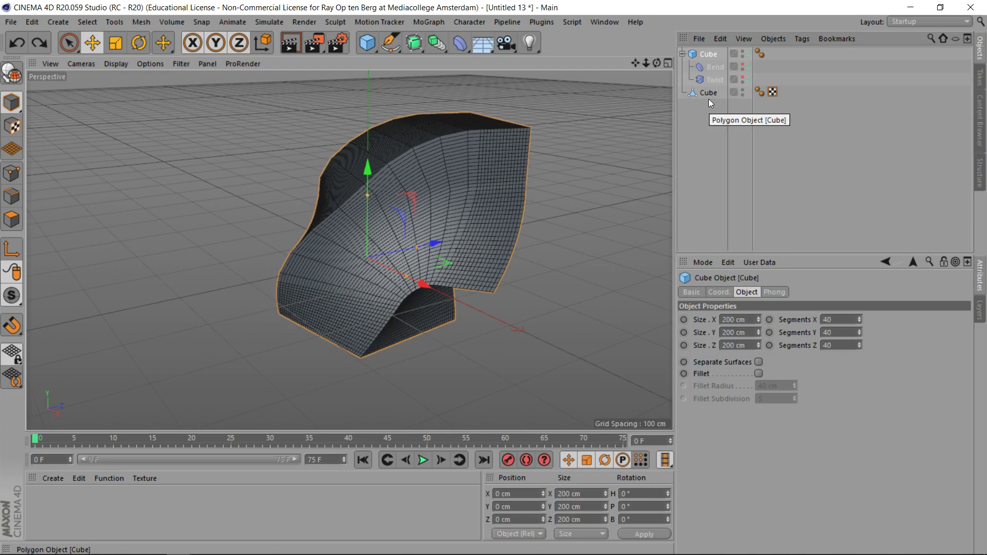
pyautogui.hotkey('ctrl', 'z')
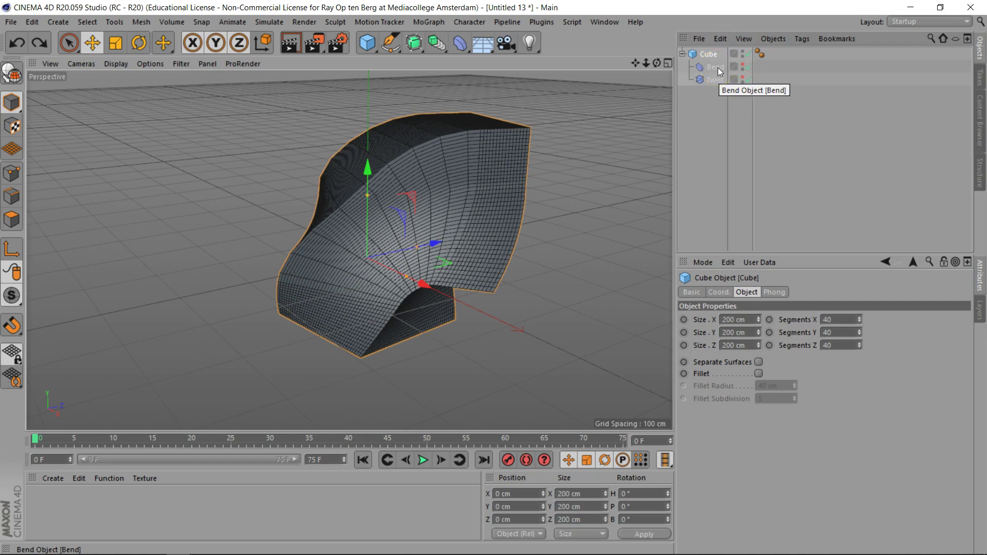
pyautogui.click(692, 123)
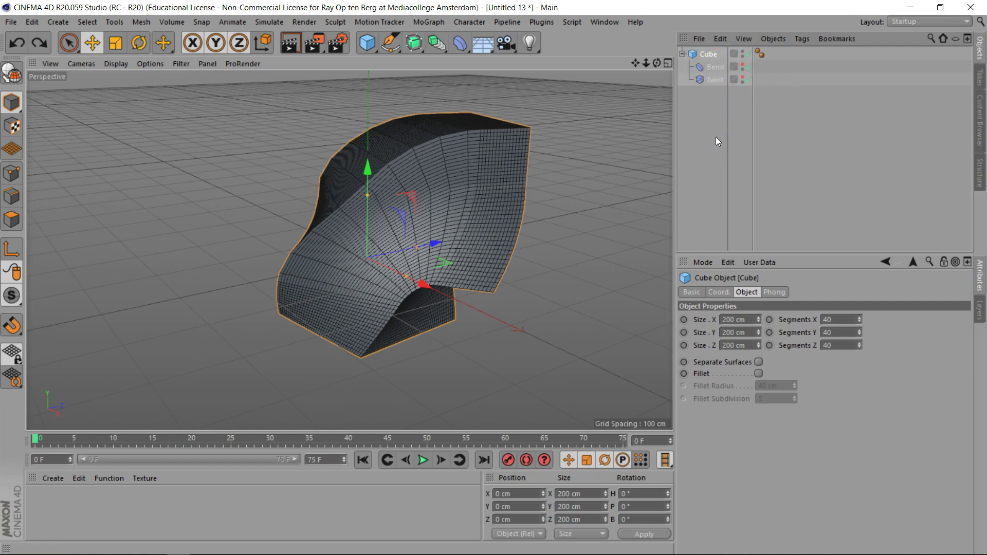
pyautogui.click(460, 43)
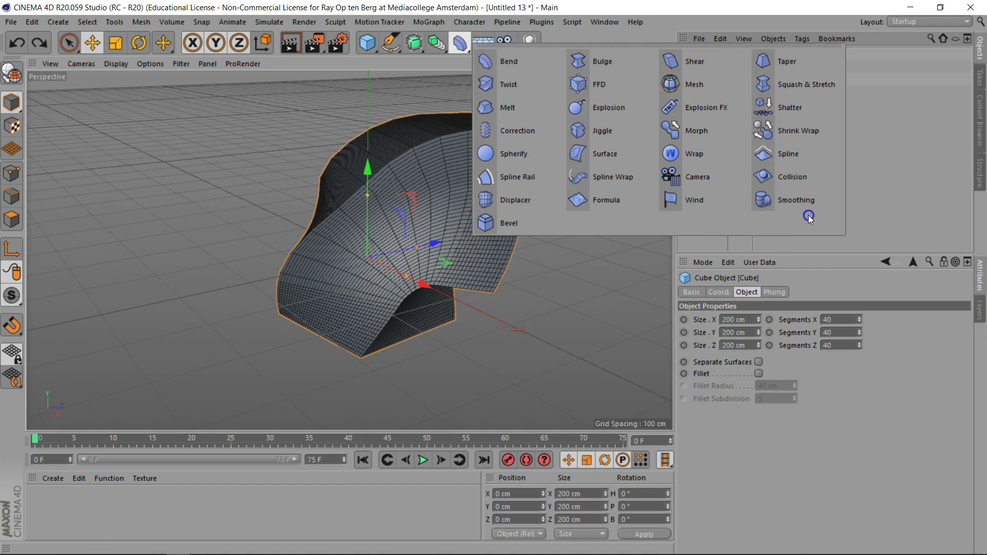
pyautogui.click(888, 190)
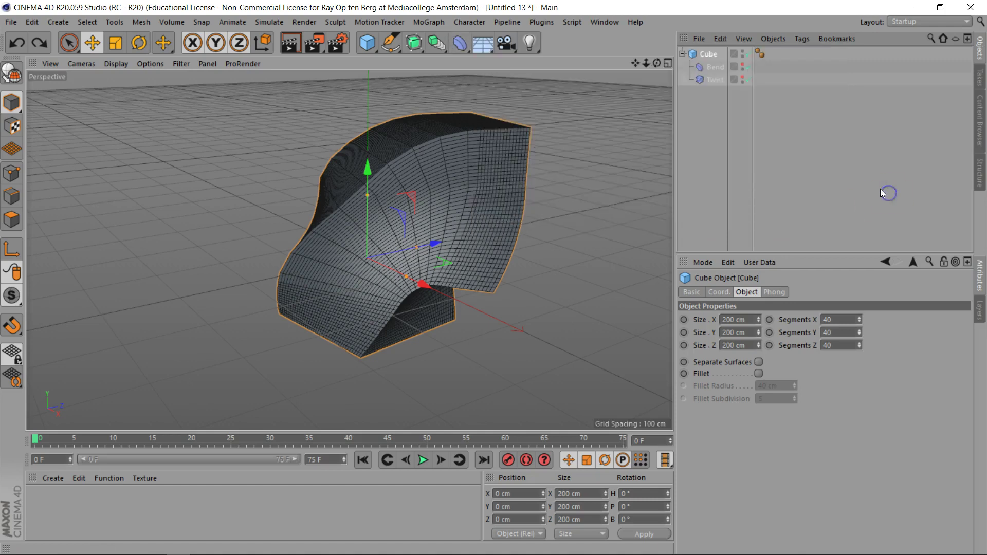